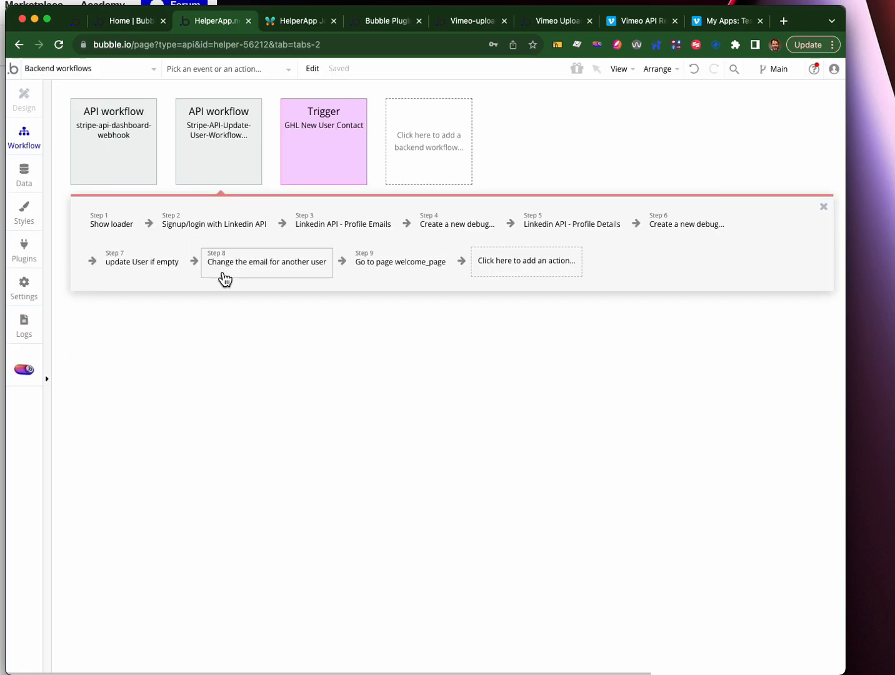
Step: Inspect the GHL New User Contact trigger and the stored entries of the User and debug data types
{"action": "left_click", "coordinate": [319, 148]}
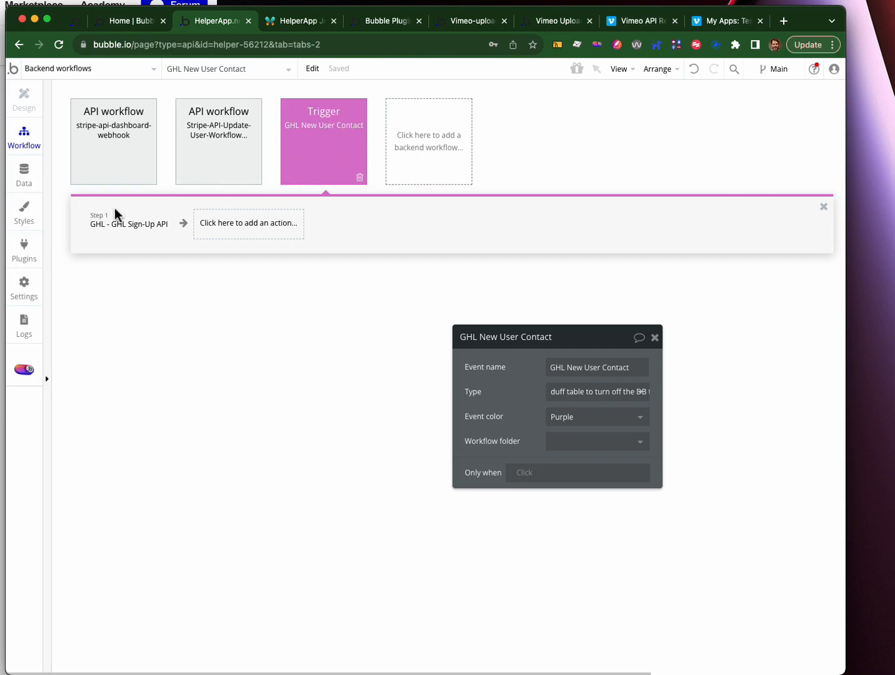
{"action": "left_click", "coordinate": [27, 186]}
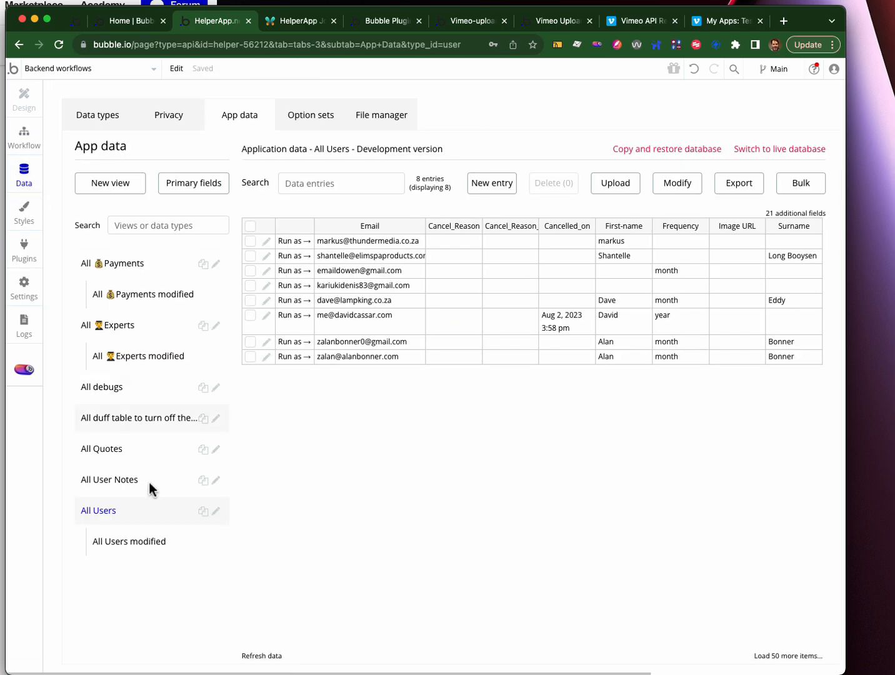
{"action": "left_click", "coordinate": [114, 388]}
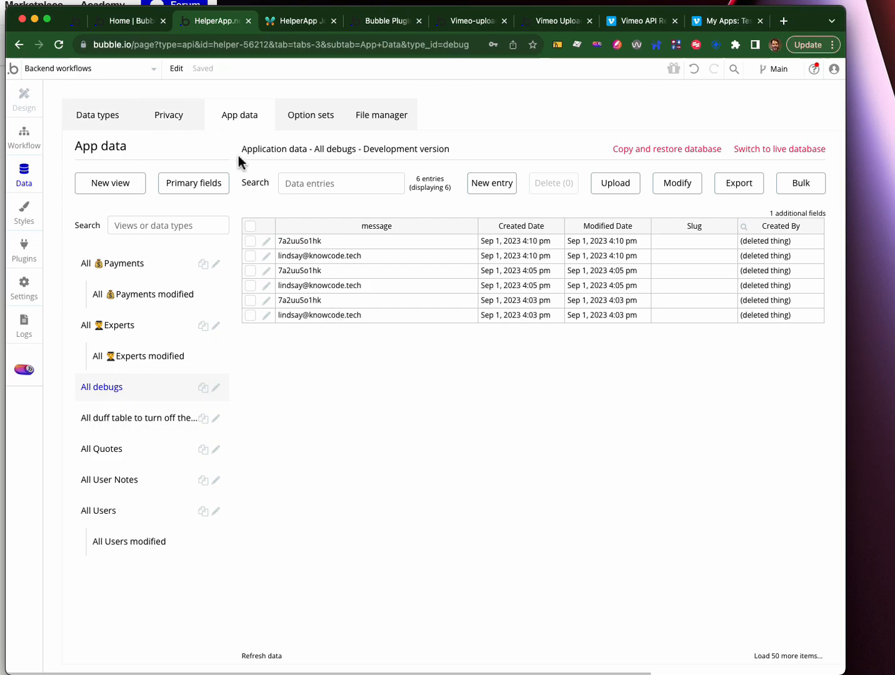
Step: Open the sign_up page in the editor, then sign up with LinkedIn on the HelperApp test site
{"action": "left_click", "coordinate": [56, 69]}
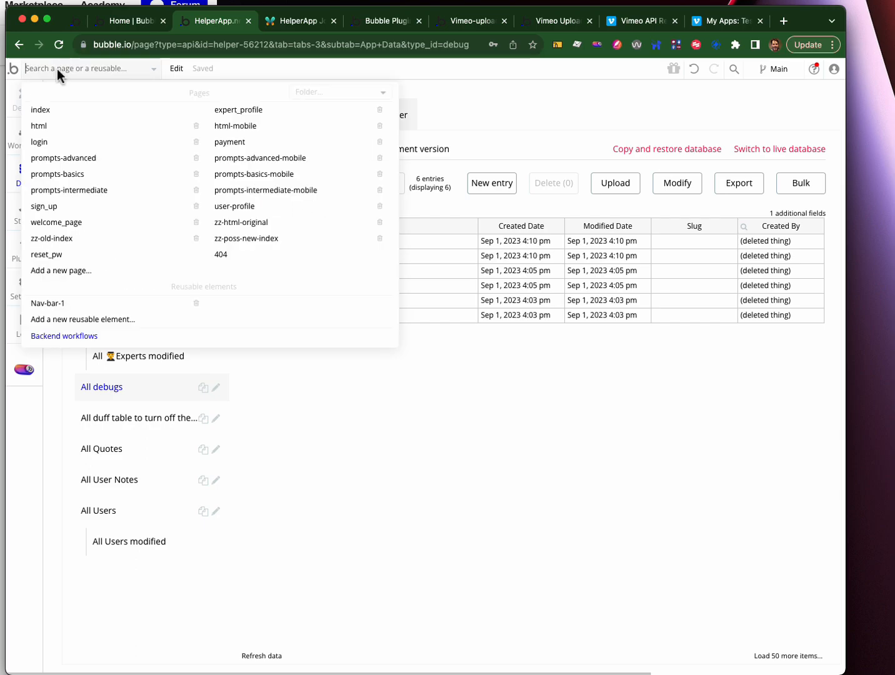
{"action": "left_click", "coordinate": [64, 206]}
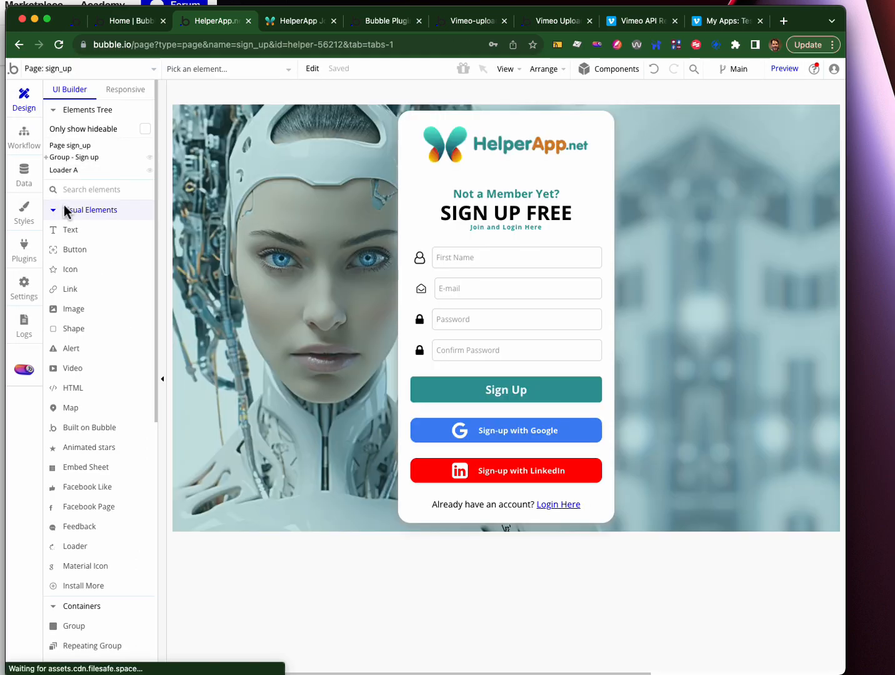
{"action": "left_click", "coordinate": [288, 22]}
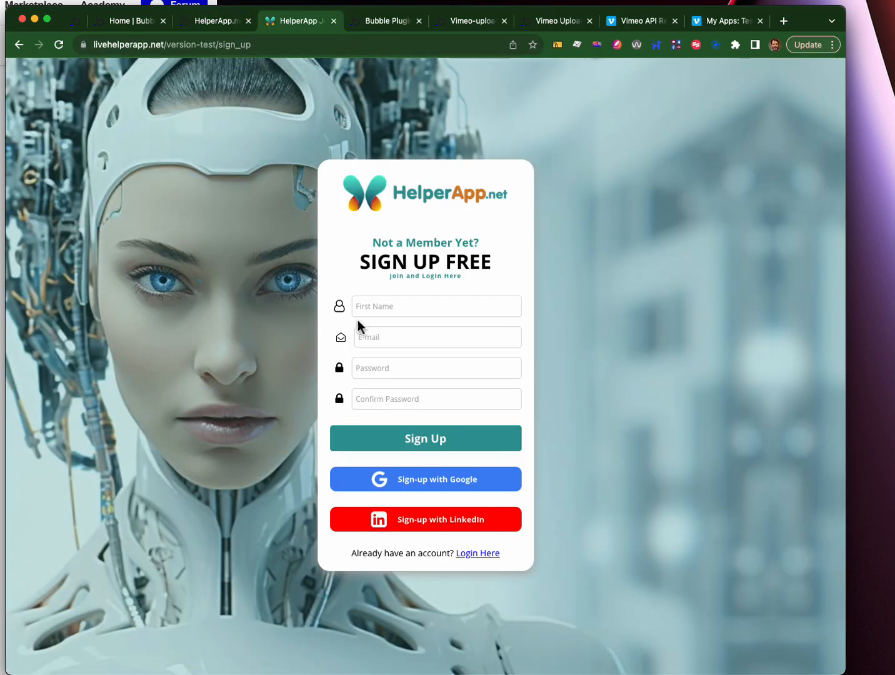
{"action": "left_click", "coordinate": [429, 528]}
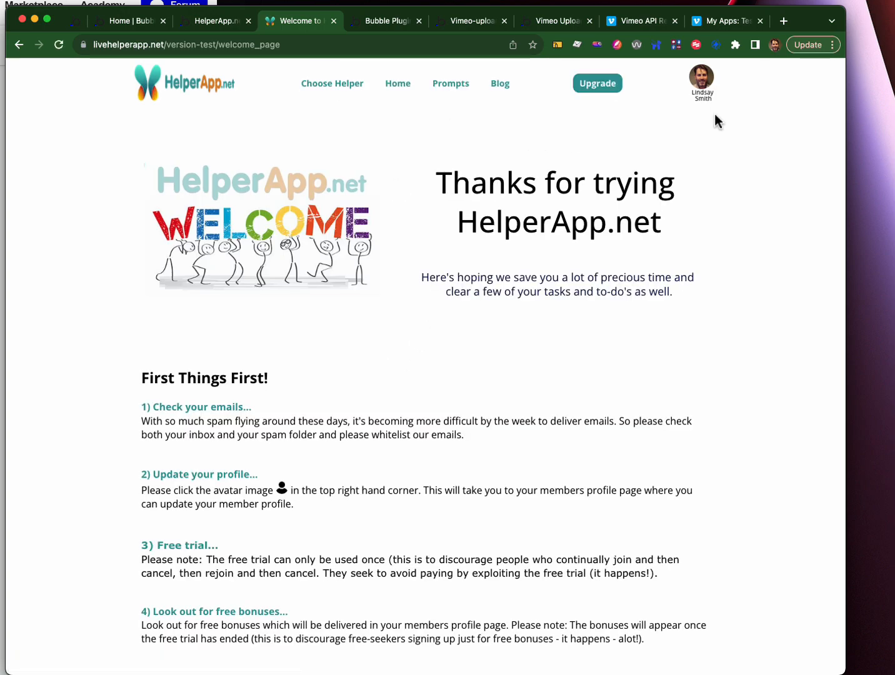
Step: Check the app data for the new debug entries and examine the newly registered user's record without changing it
{"action": "left_click", "coordinate": [208, 25]}
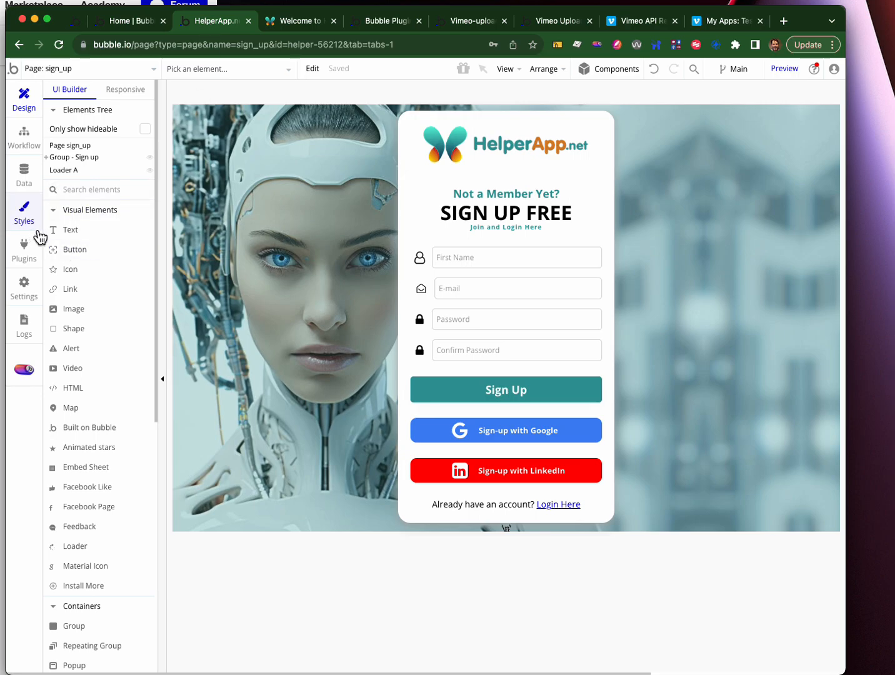
{"action": "left_click", "coordinate": [23, 183]}
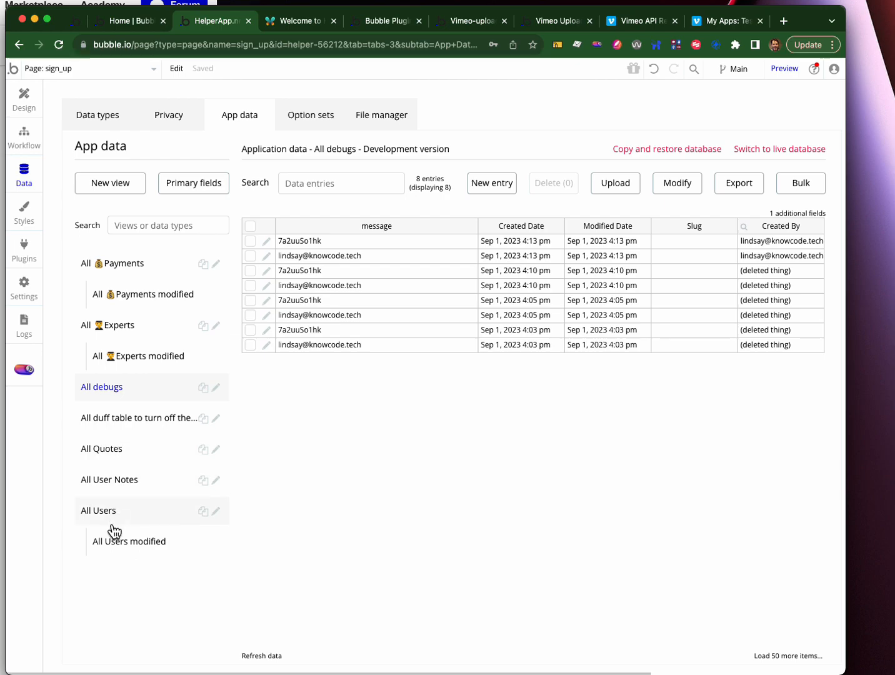
{"action": "left_click", "coordinate": [113, 523]}
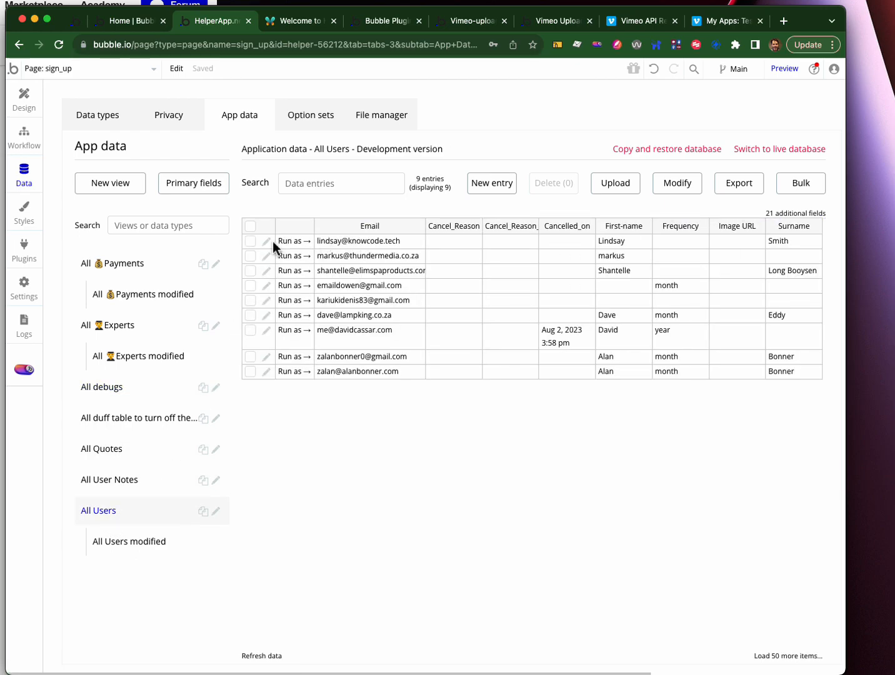
{"action": "left_click", "coordinate": [266, 240]}
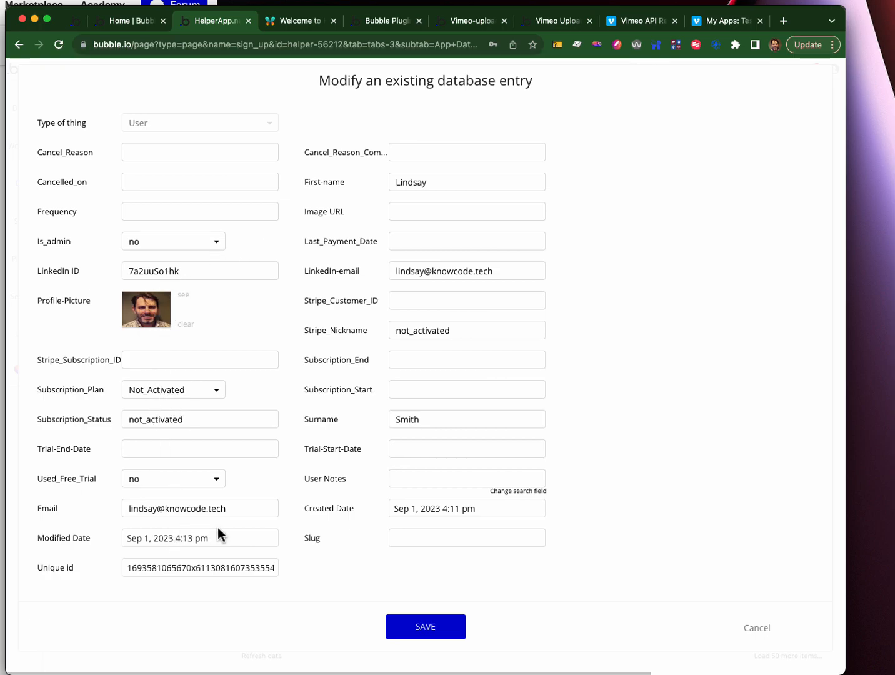
{"action": "left_click", "coordinate": [754, 632]}
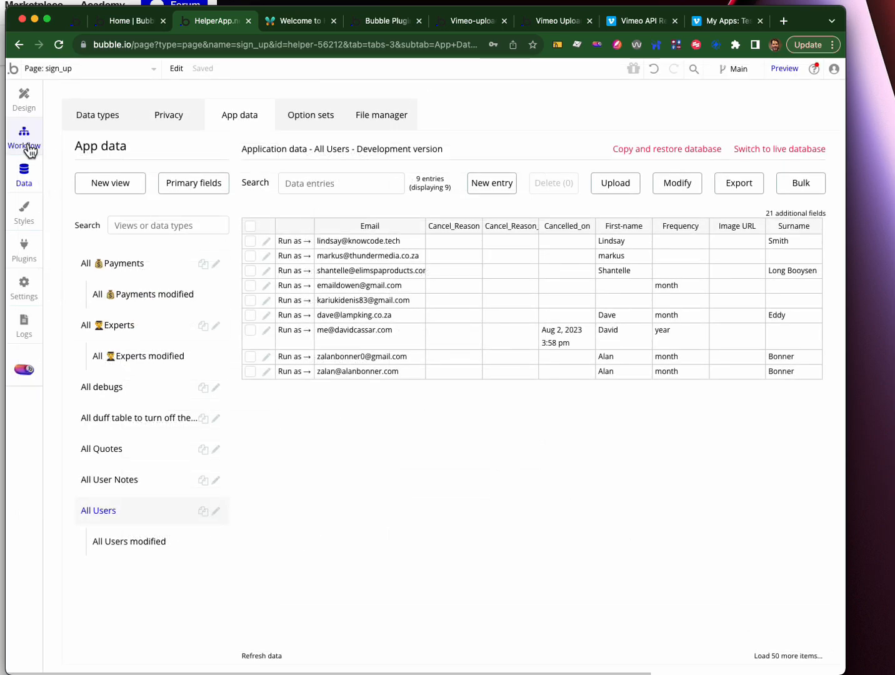
Step: Delete both "Create a new debug..." actions from the API LinkedIn-SignUp workflow on the sign_up page
{"action": "left_click", "coordinate": [29, 150]}
{"action": "left_click", "coordinate": [227, 134]}
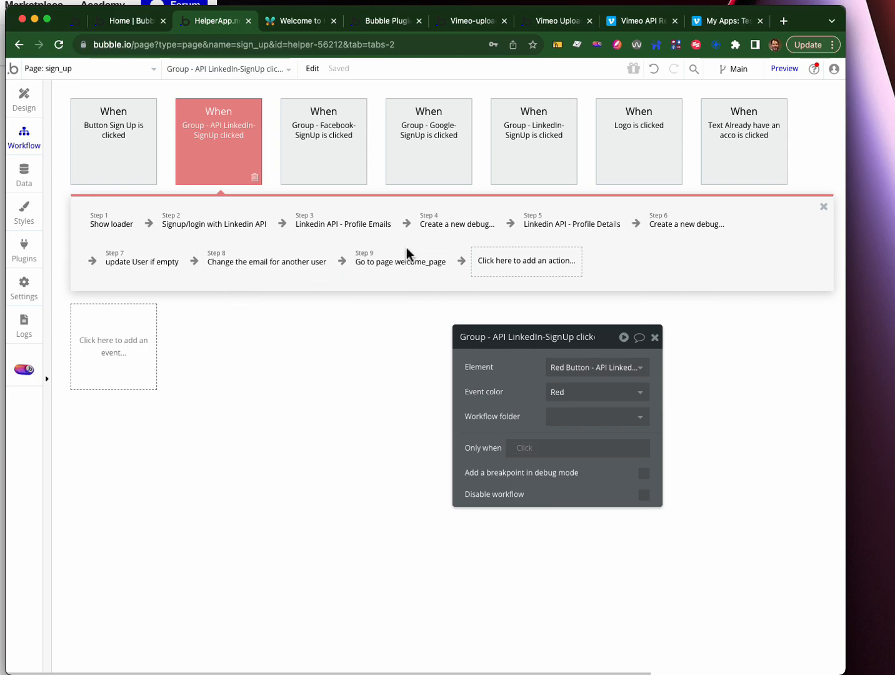
{"action": "left_click", "coordinate": [453, 228]}
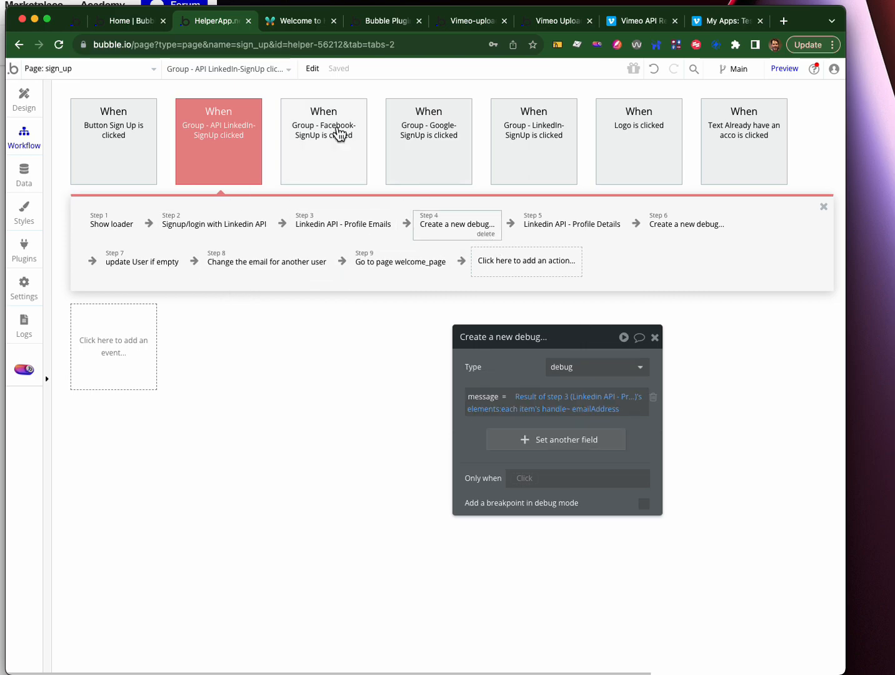
{"action": "left_click", "coordinate": [485, 234]}
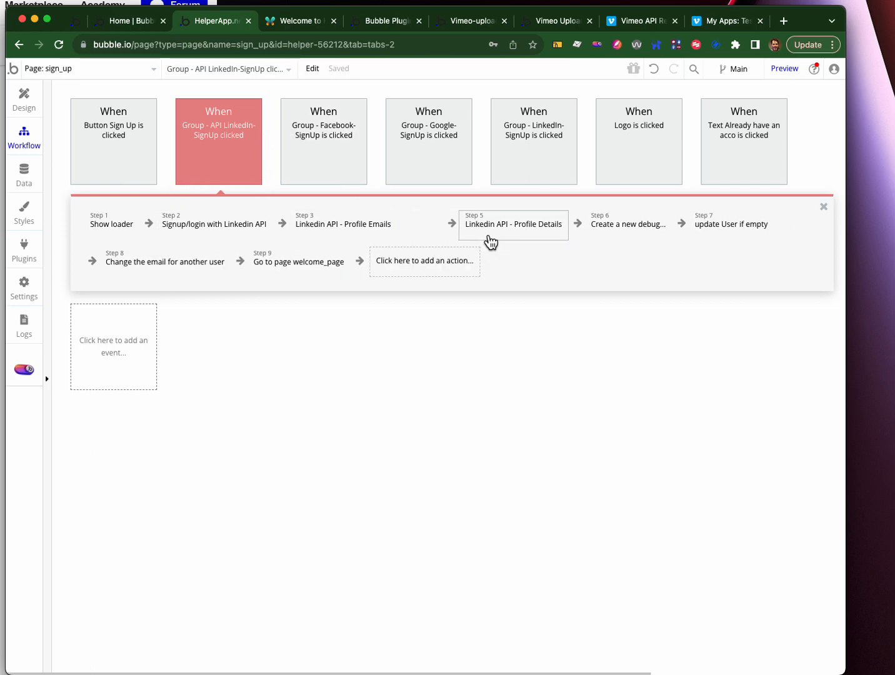
{"action": "left_click", "coordinate": [593, 233]}
{"action": "left_click", "coordinate": [611, 235]}
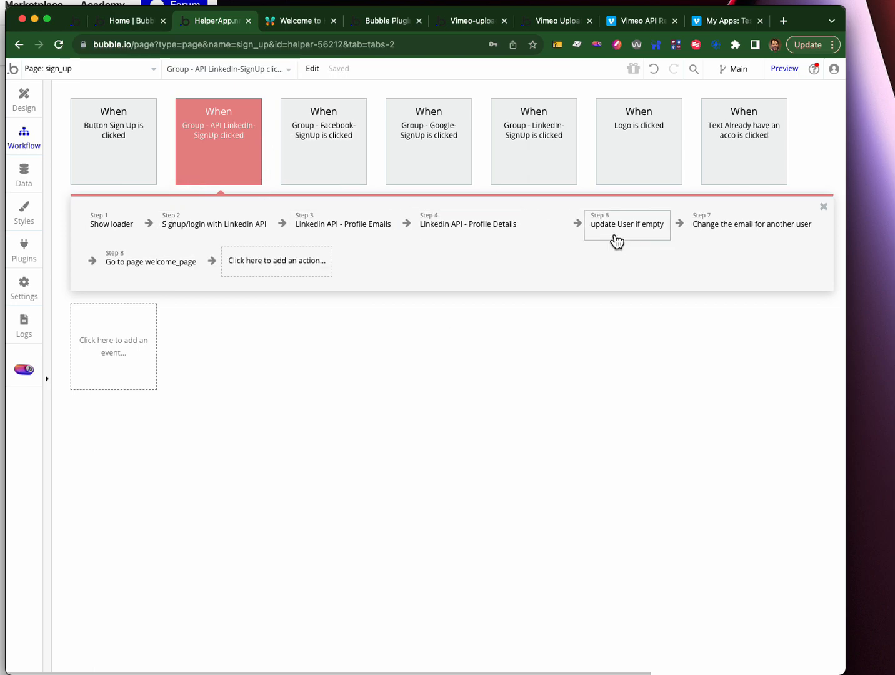
Step: Clear the custom name of the "update User if empty" action so it uses its default name
{"action": "left_click", "coordinate": [585, 231]}
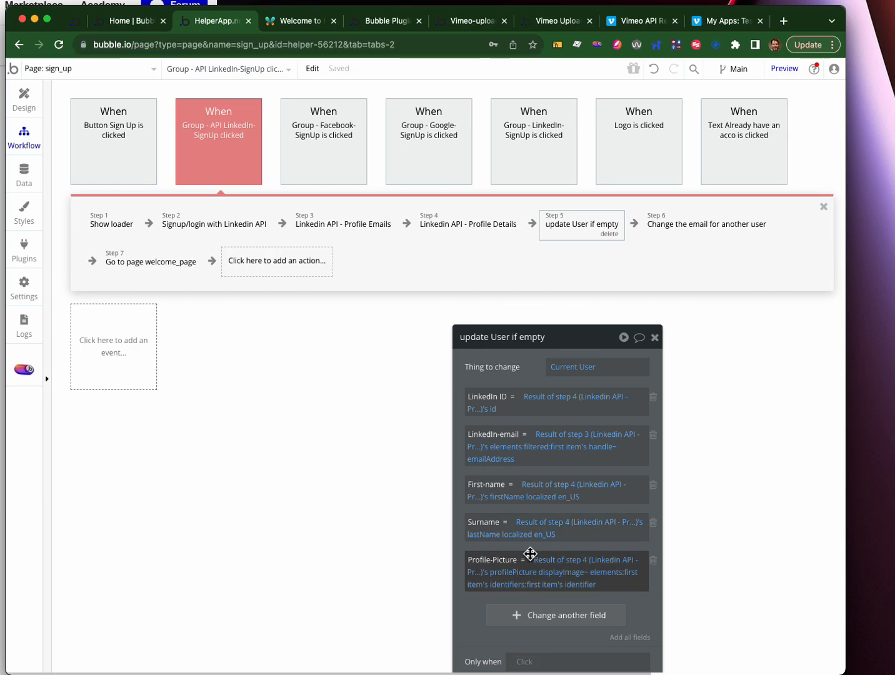
{"action": "left_click_drag", "start_coordinate": [515, 353], "coordinate": [425, 253]}
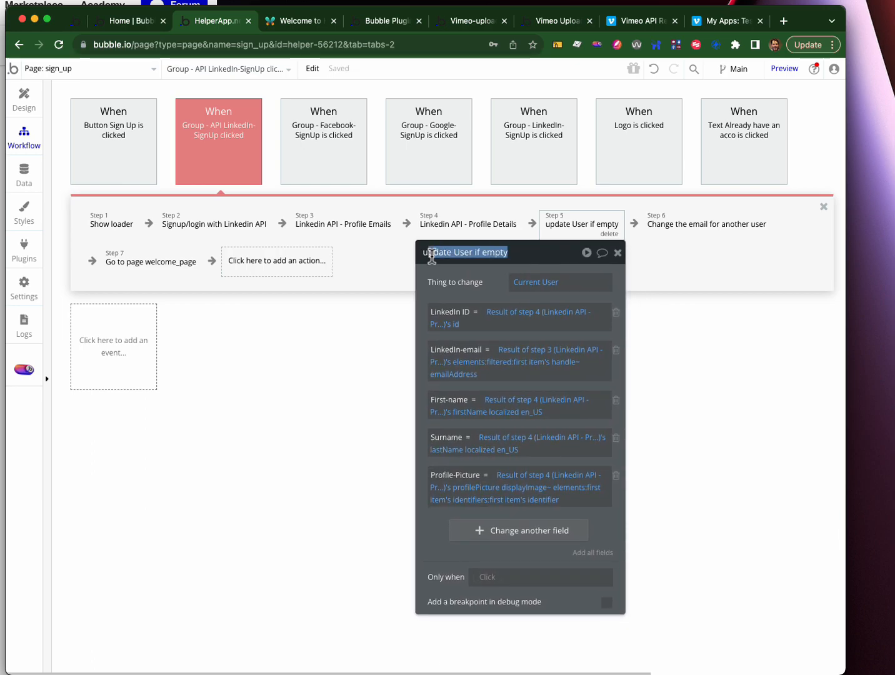
{"action": "key", "text": "BackSpace"}
{"action": "left_click", "coordinate": [437, 282]}
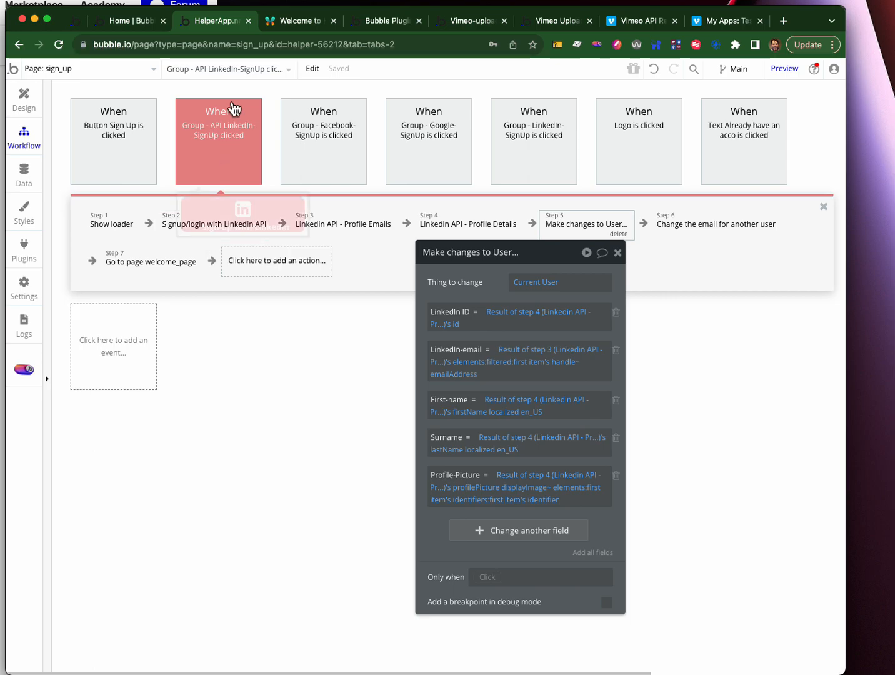
Step: Review the user-update and email-change actions in the LinkedIn workflow, and look at the welcome page on the test site
{"action": "left_click_drag", "start_coordinate": [427, 260], "coordinate": [296, 296]}
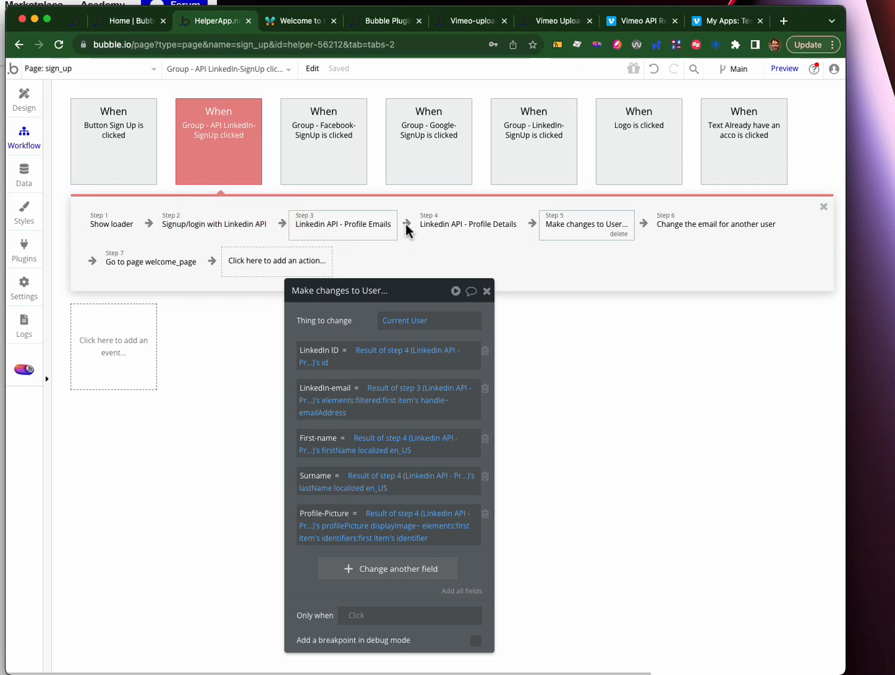
{"action": "left_click", "coordinate": [696, 226]}
{"action": "left_click", "coordinate": [599, 223]}
{"action": "left_click", "coordinate": [712, 229]}
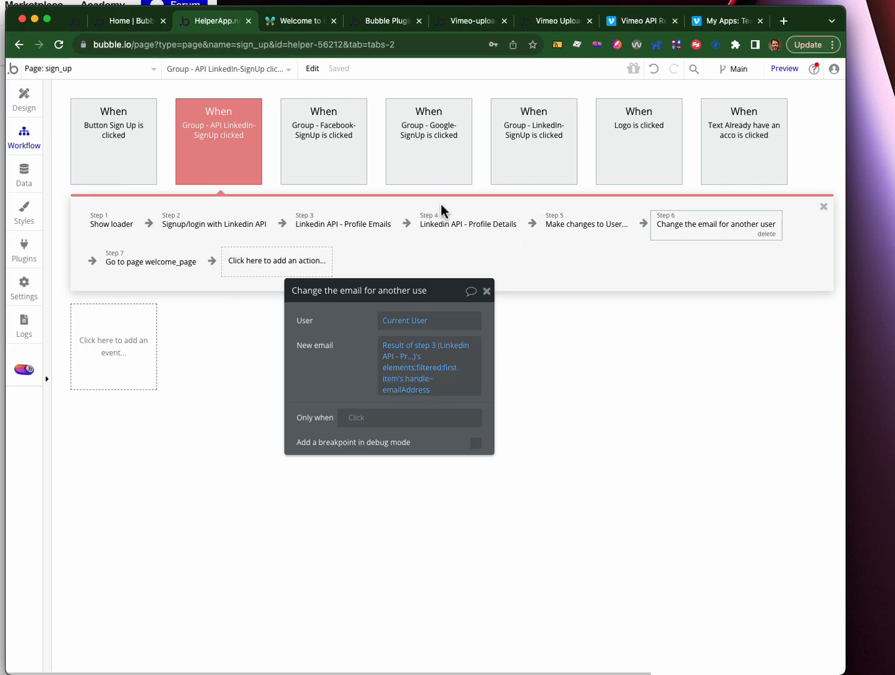
{"action": "left_click", "coordinate": [295, 22]}
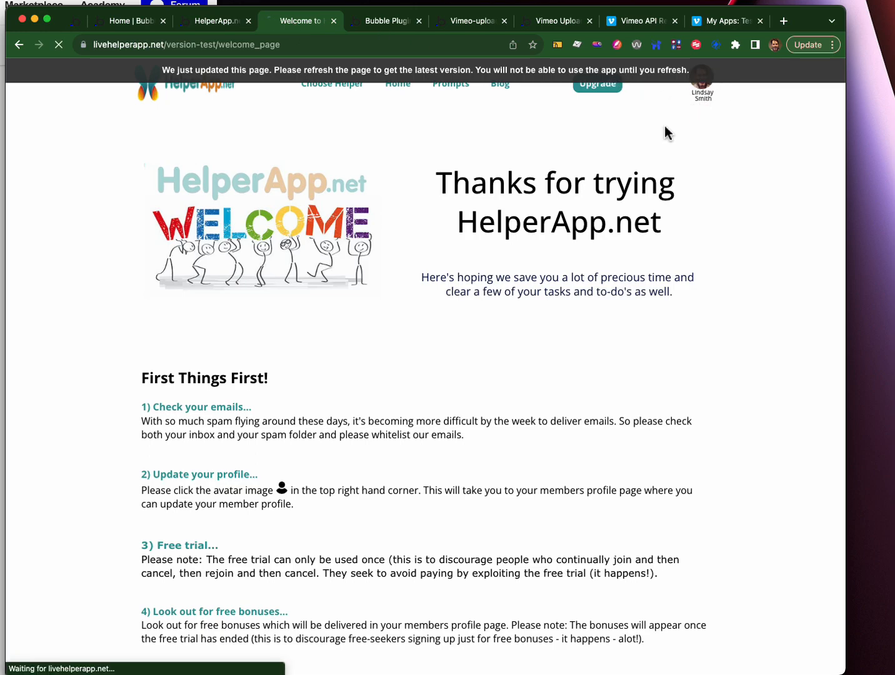
{"action": "left_click", "coordinate": [220, 21]}
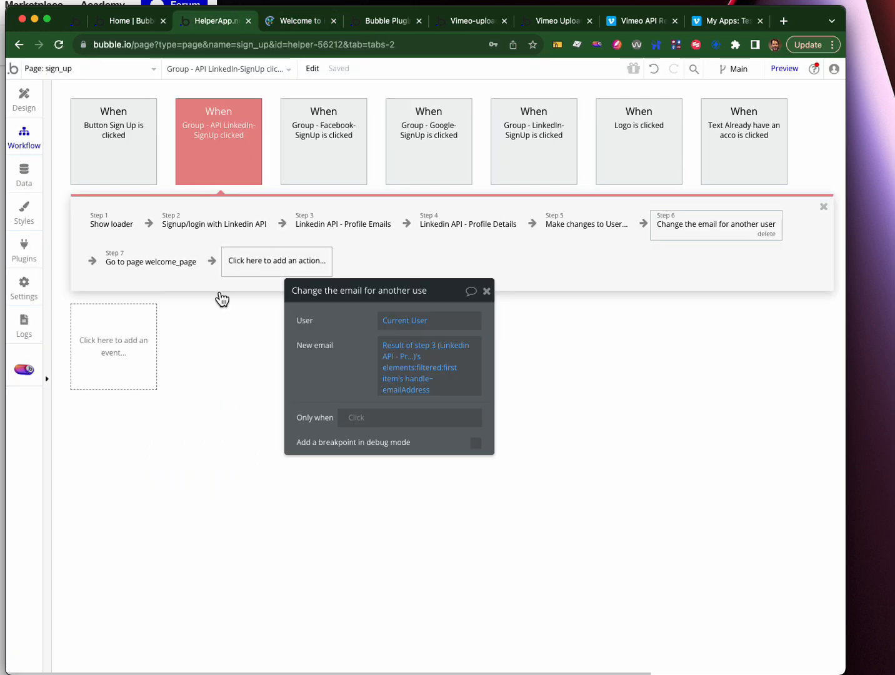
Step: Delete the Debug and "Duff Table To Turn Off The DB Triiger" data types from the app's database
{"action": "left_click", "coordinate": [24, 183]}
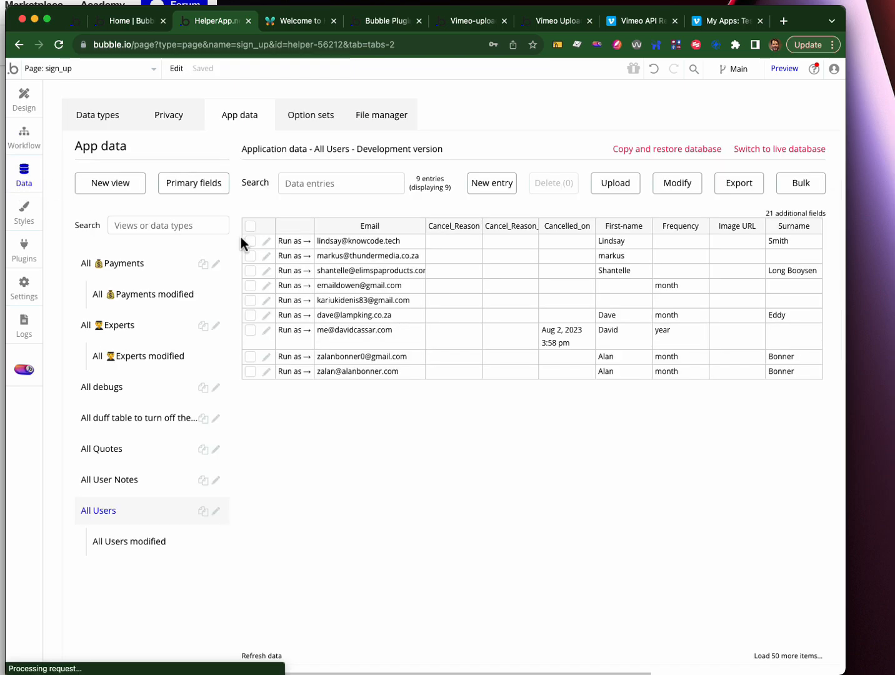
{"action": "left_click", "coordinate": [115, 391]}
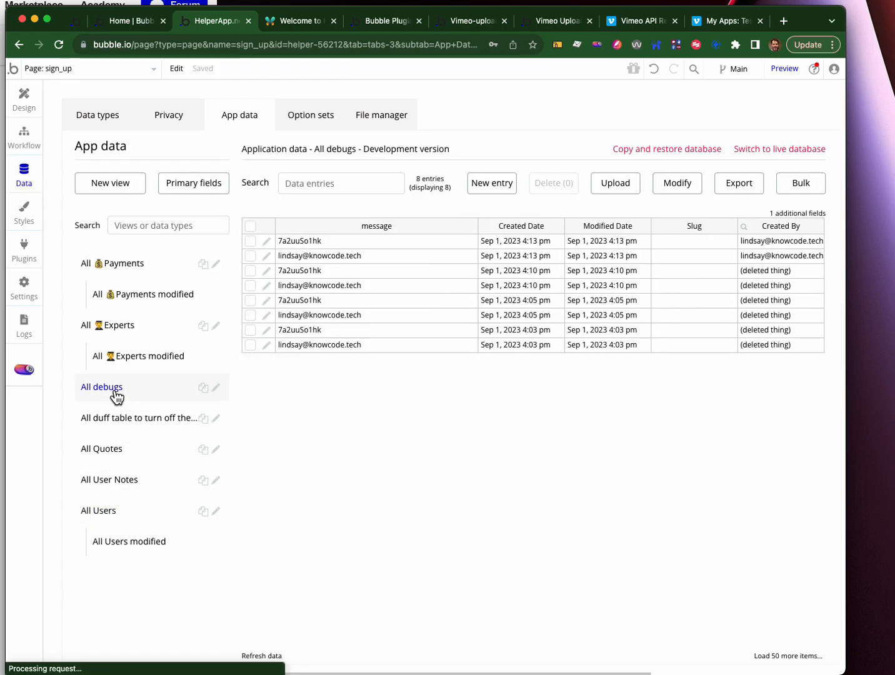
{"action": "left_click", "coordinate": [98, 116]}
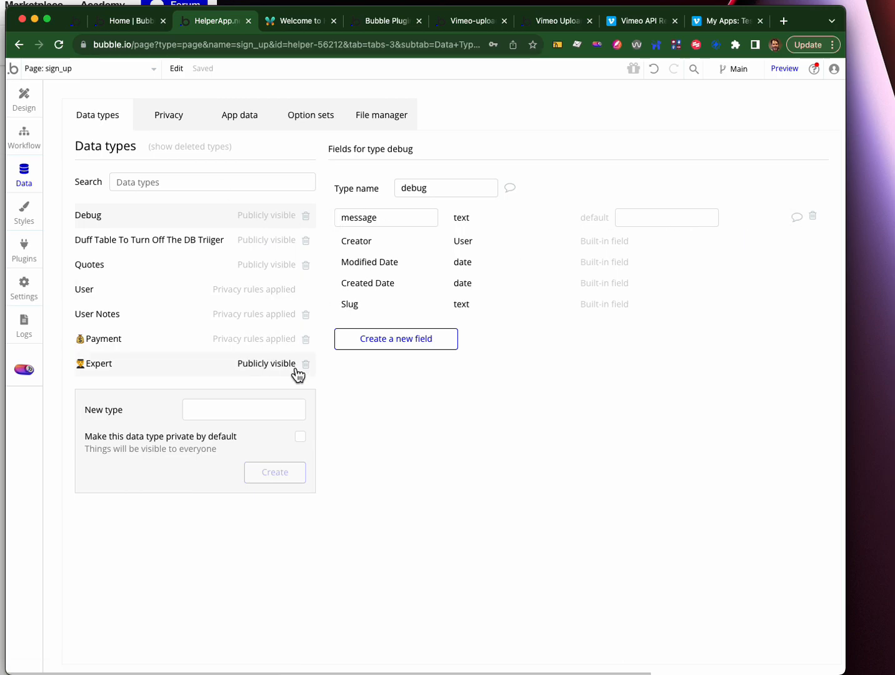
{"action": "left_click", "coordinate": [306, 216]}
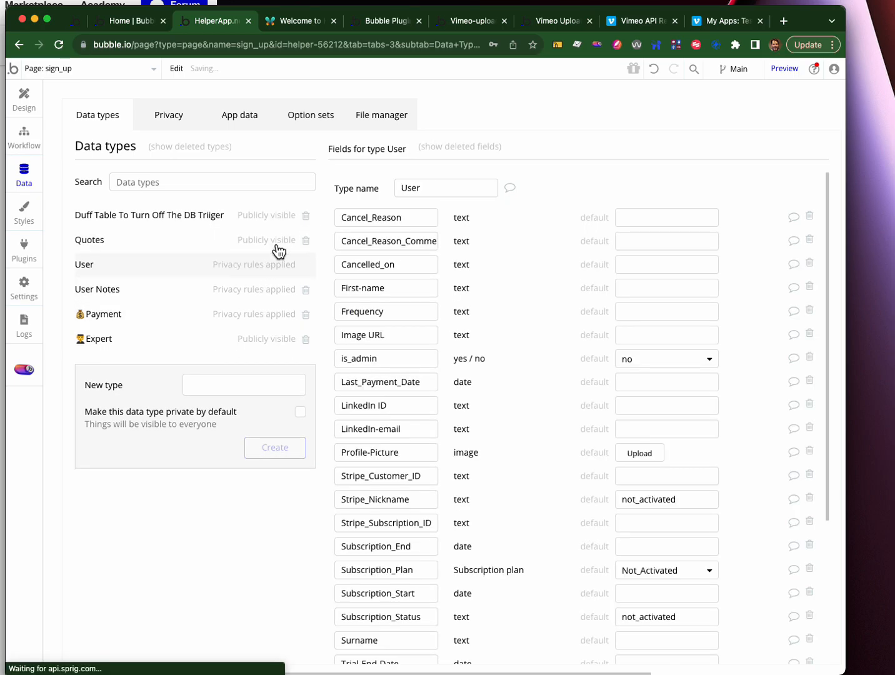
{"action": "left_click", "coordinate": [306, 218]}
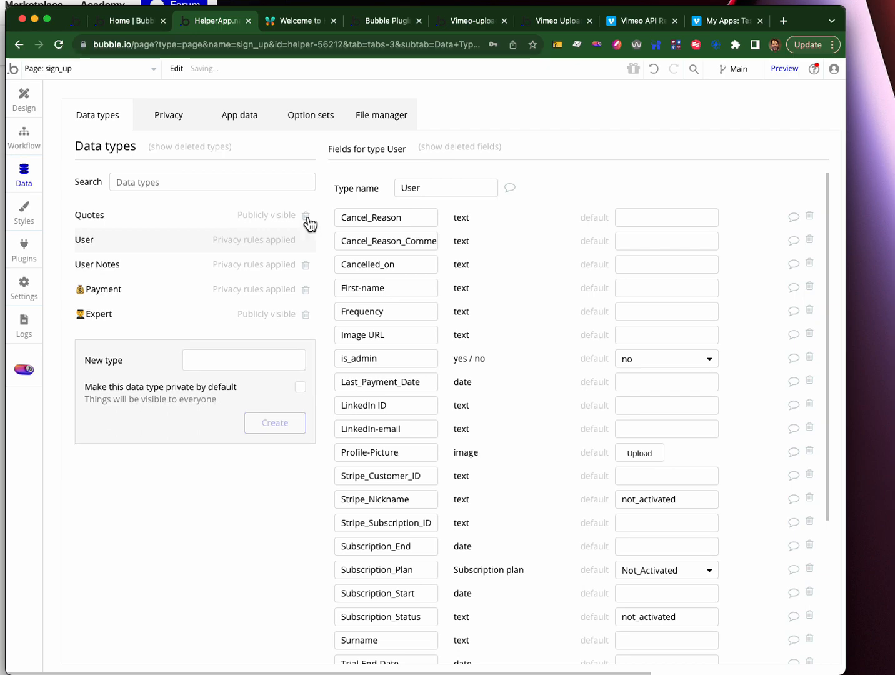
Step: Set the type of the GHL New User Contact trigger in the backend workflows to User
{"action": "left_click", "coordinate": [63, 73]}
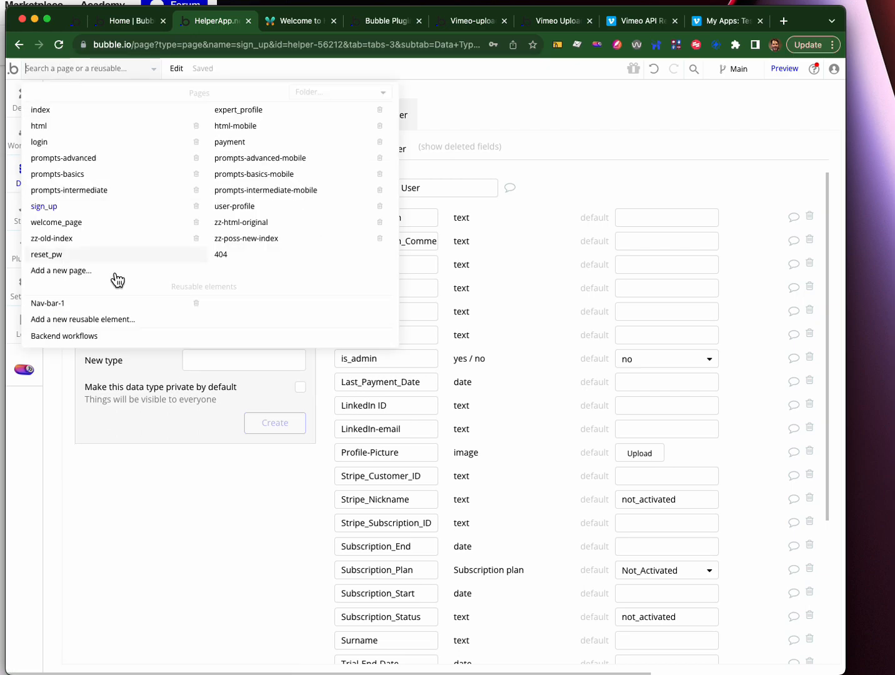
{"action": "left_click", "coordinate": [87, 336]}
{"action": "left_click", "coordinate": [304, 157]}
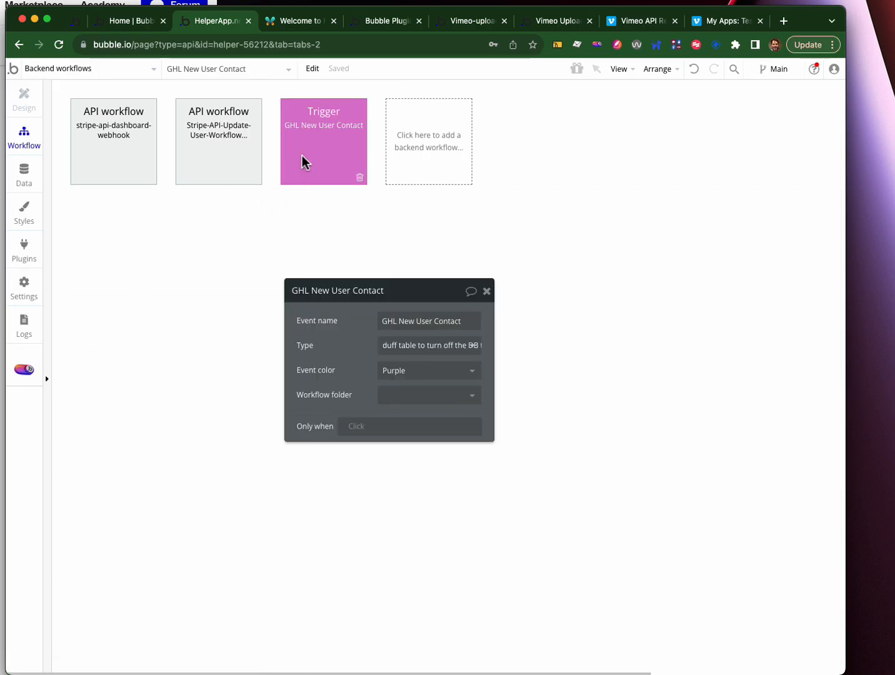
{"action": "left_click", "coordinate": [410, 382]}
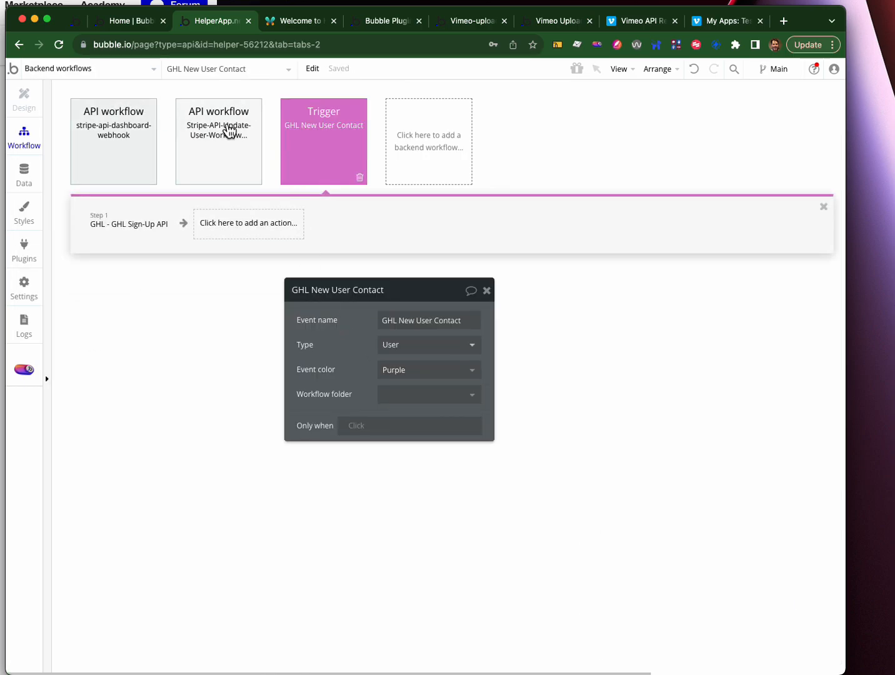
Step: Return to the sign_up page's API LinkedIn-SignUp workflow and examine its final "Go to page welcome_page" action
{"action": "left_click", "coordinate": [50, 68]}
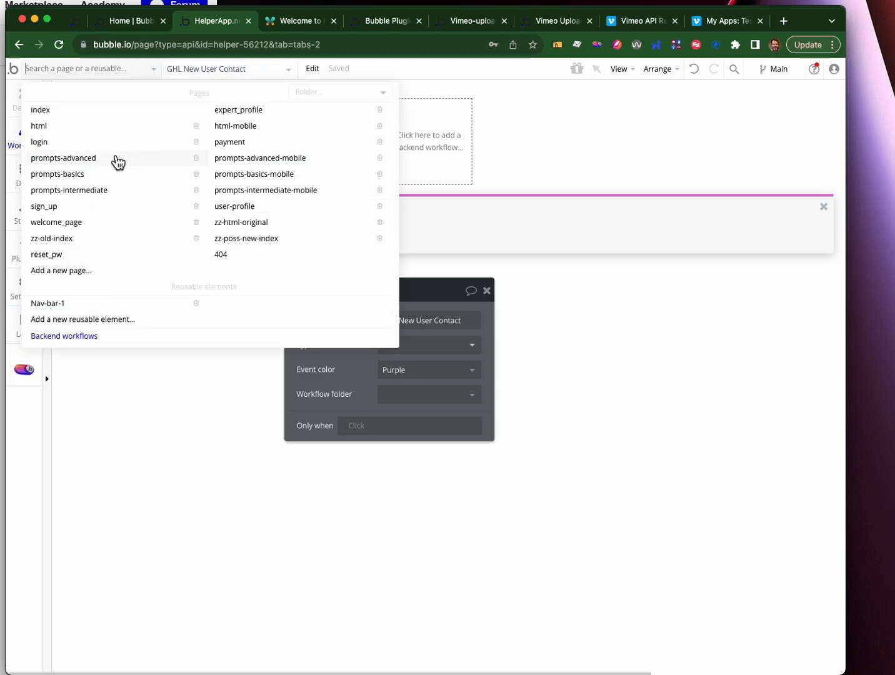
{"action": "left_click", "coordinate": [56, 208]}
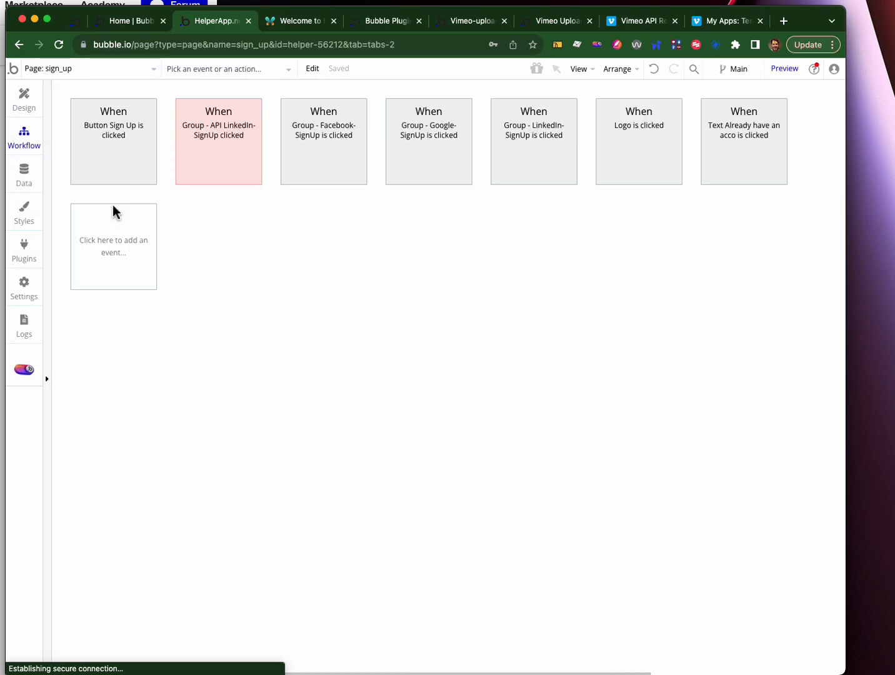
{"action": "left_click", "coordinate": [211, 158]}
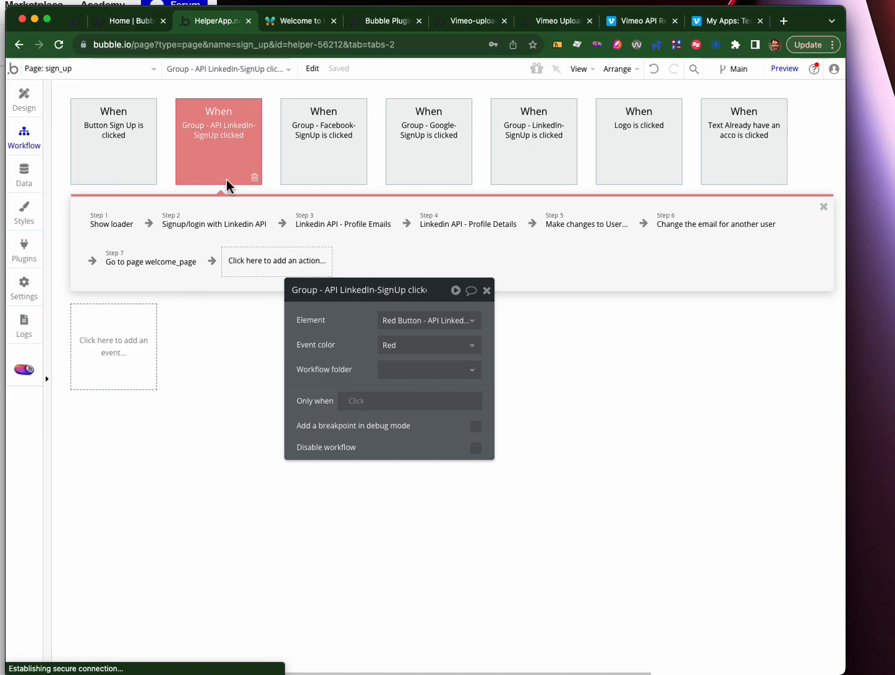
{"action": "mouse_move", "coordinate": [220, 180]}
{"action": "left_click", "coordinate": [169, 270]}
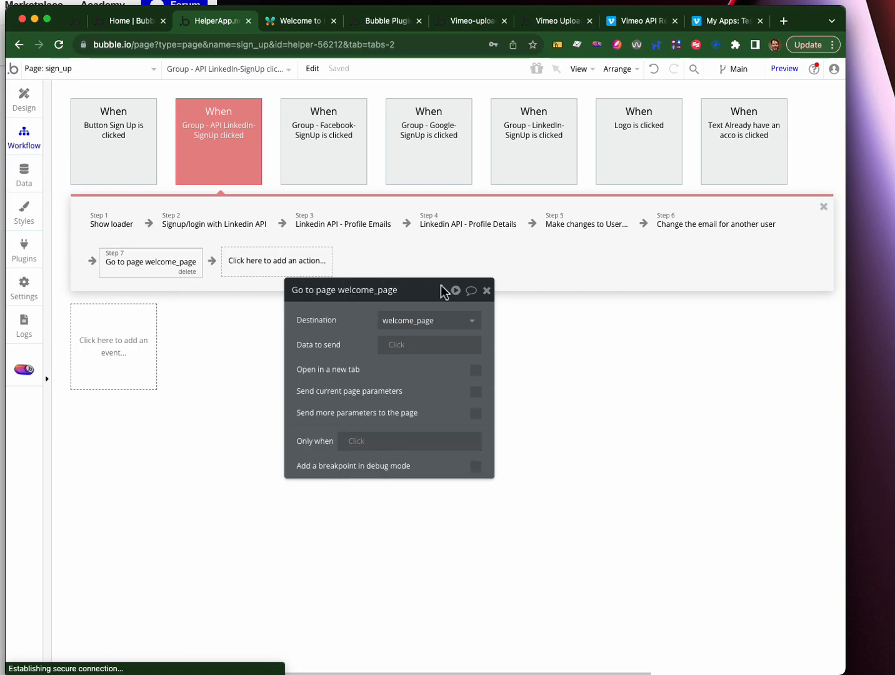
Step: Try to start an "Only when" condition with Current User's Linkedin on the step 5 "Make changes to User" action and view its data fields
{"action": "left_click", "coordinate": [584, 232]}
{"action": "left_click", "coordinate": [358, 616]}
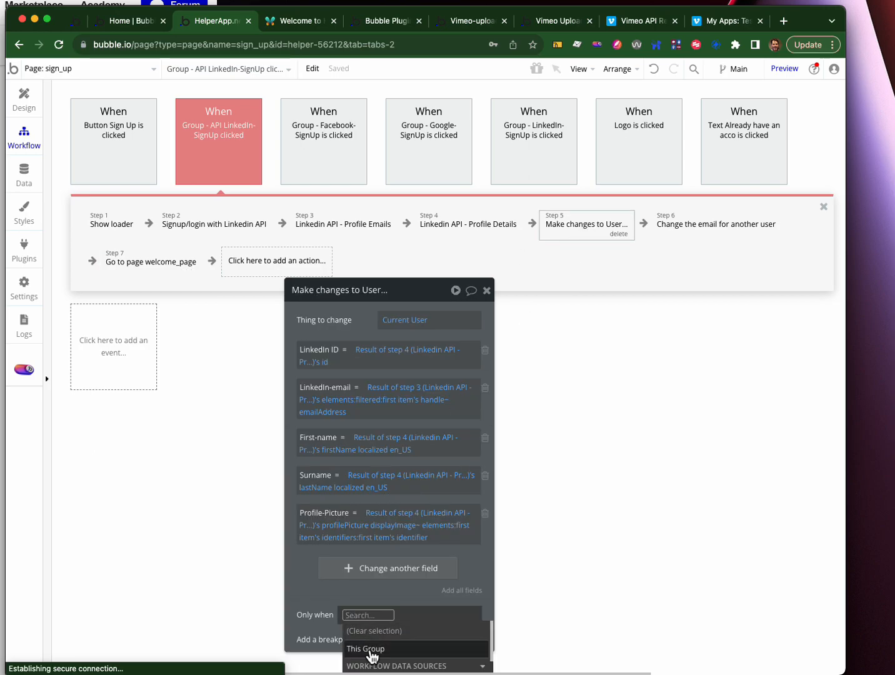
{"action": "scroll", "coordinate": [369, 653], "scroll_direction": "down", "scroll_amount": 2}
{"action": "type", "text": "cur"}
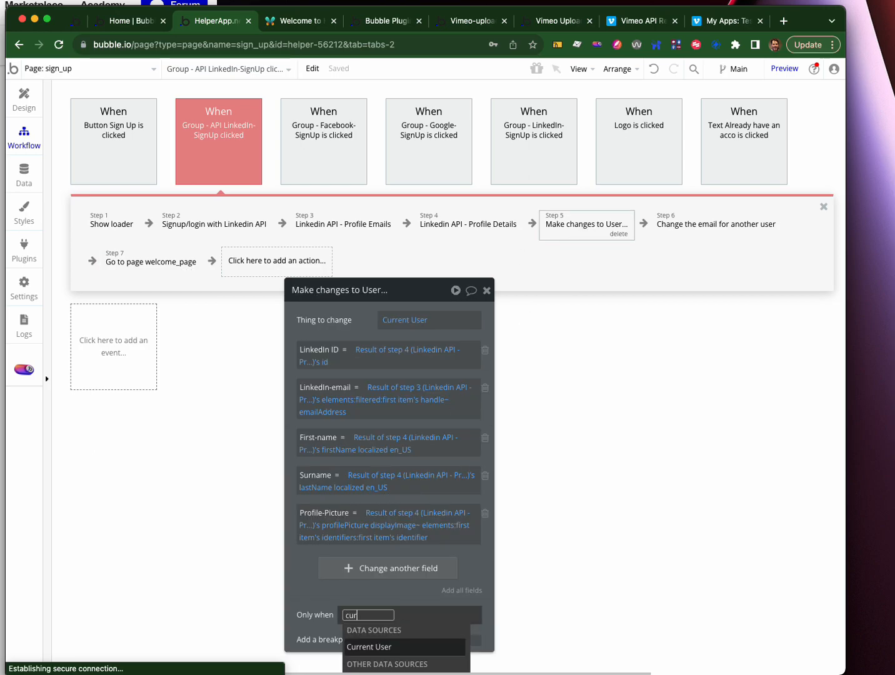
{"action": "left_click", "coordinate": [375, 648]}
{"action": "scroll", "coordinate": [413, 643], "scroll_direction": "down", "scroll_amount": 3}
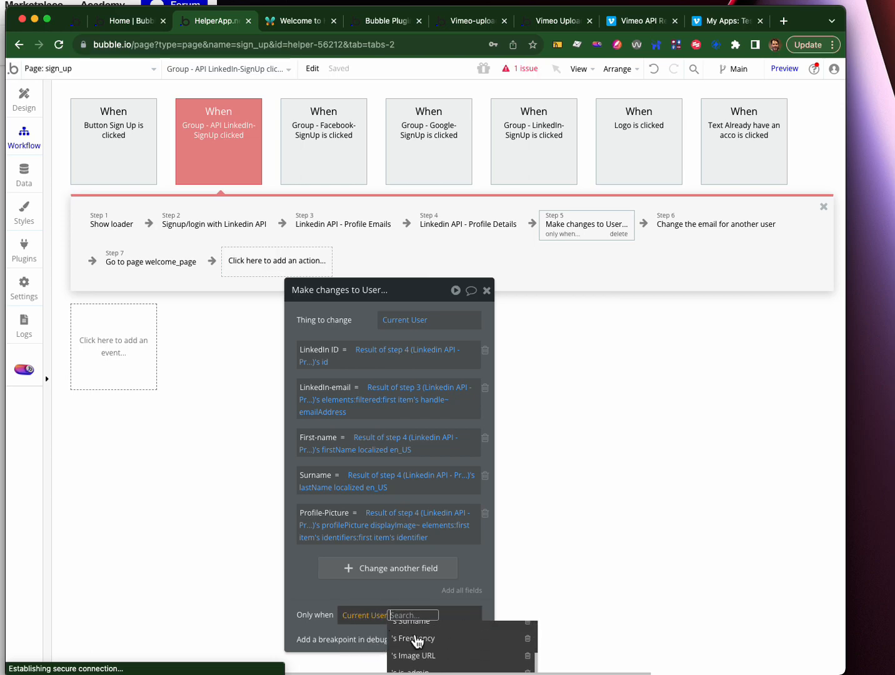
{"action": "scroll", "coordinate": [417, 641], "scroll_direction": "down", "scroll_amount": 3}
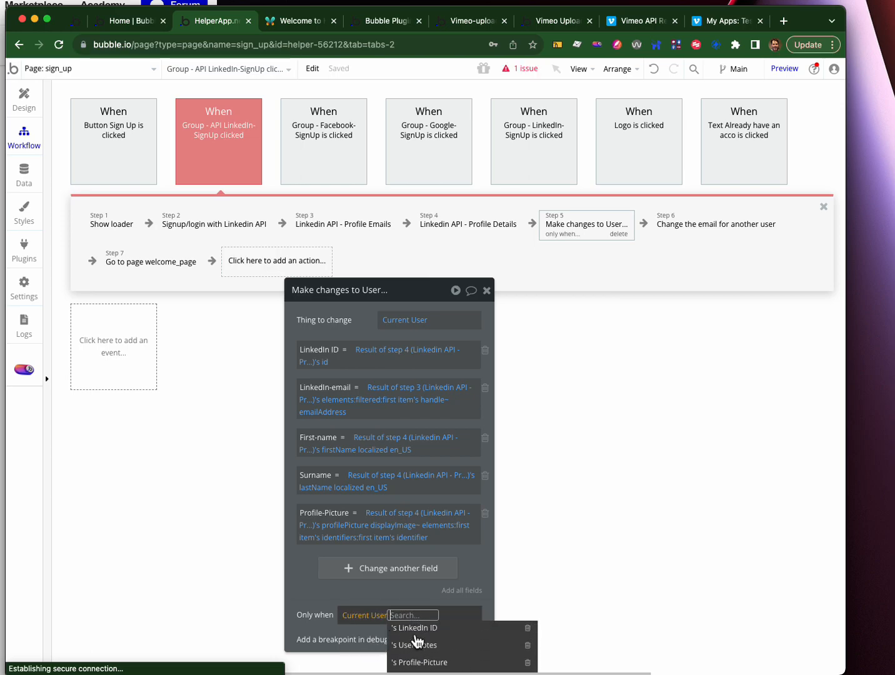
{"action": "scroll", "coordinate": [417, 639], "scroll_direction": "down", "scroll_amount": 10}
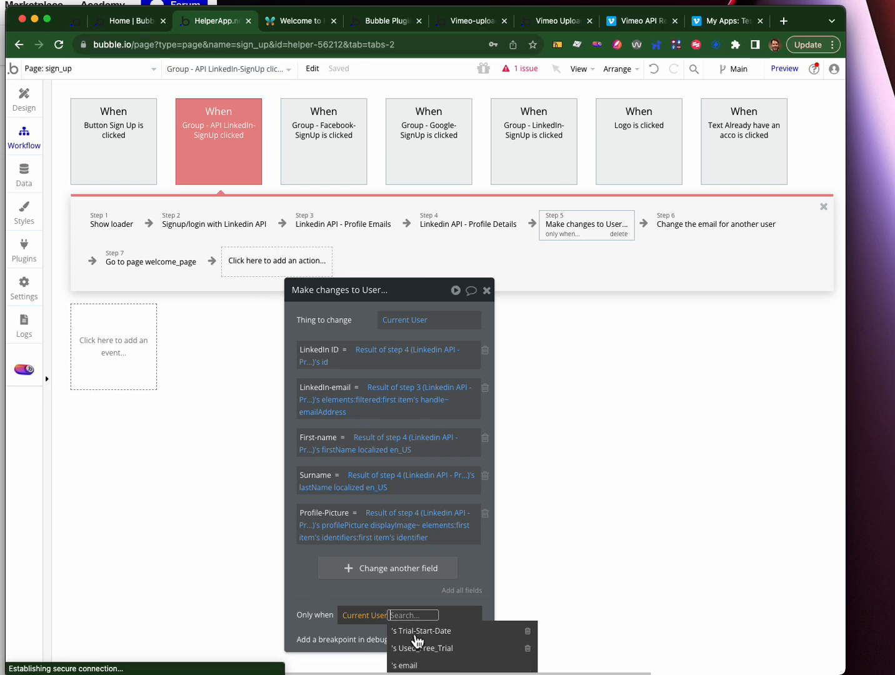
{"action": "scroll", "coordinate": [416, 639], "scroll_direction": "down", "scroll_amount": 10}
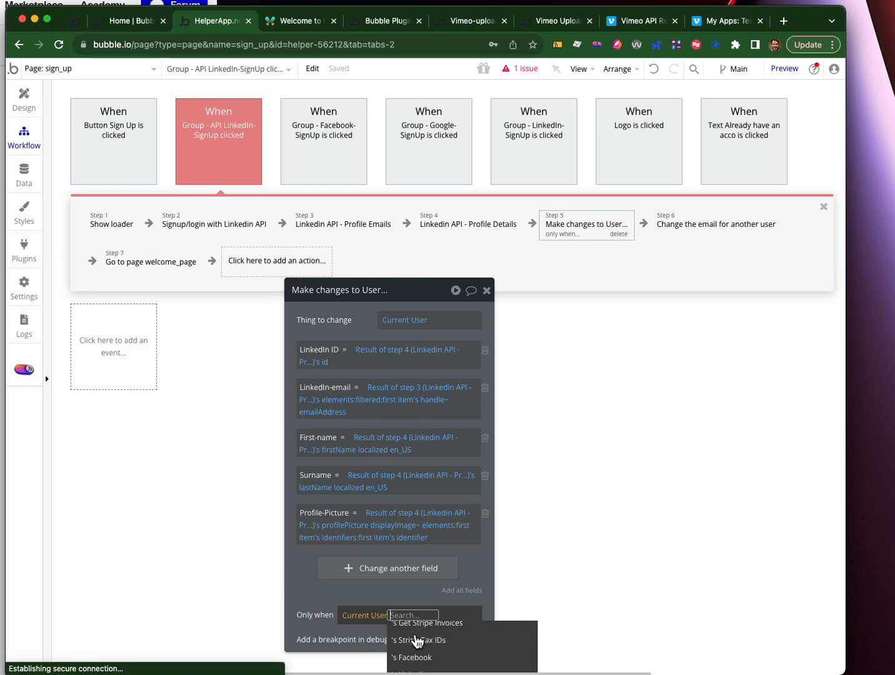
{"action": "scroll", "coordinate": [417, 640], "scroll_direction": "up", "scroll_amount": 1}
{"action": "scroll", "coordinate": [416, 640], "scroll_direction": "up", "scroll_amount": 1}
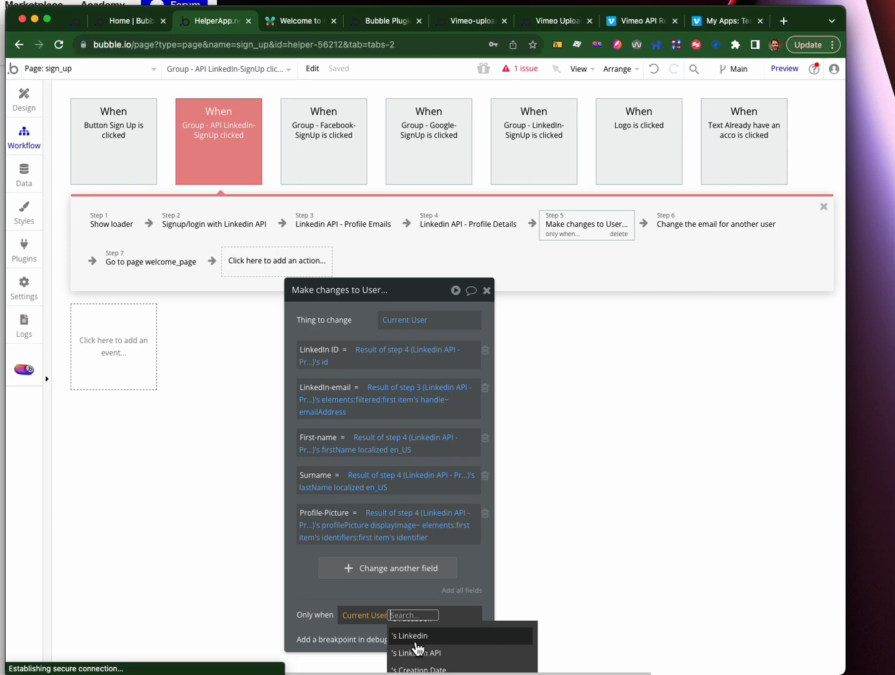
{"action": "left_click", "coordinate": [415, 636]}
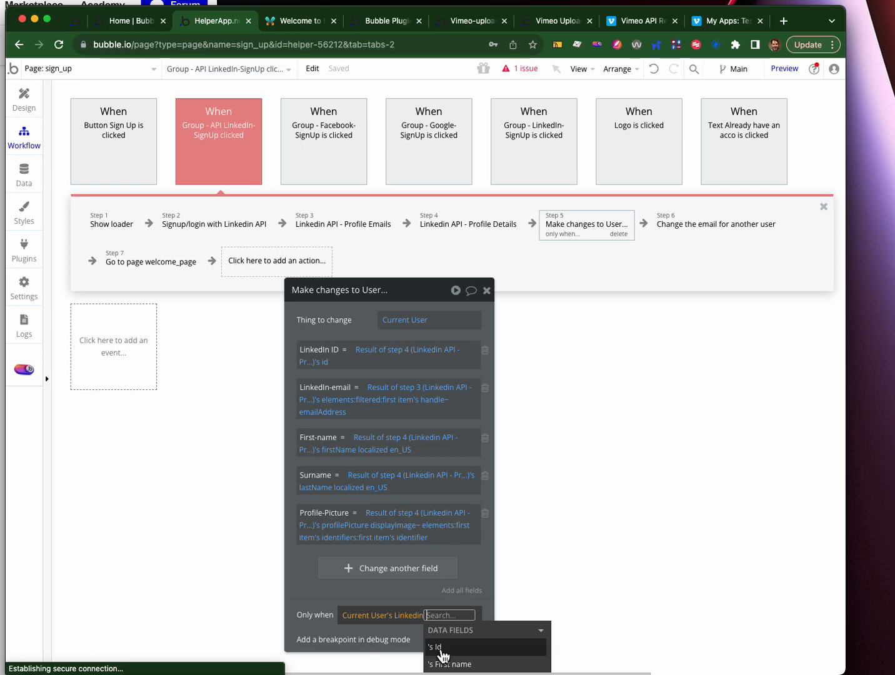
{"action": "left_click_drag", "start_coordinate": [355, 291], "coordinate": [349, 185]}
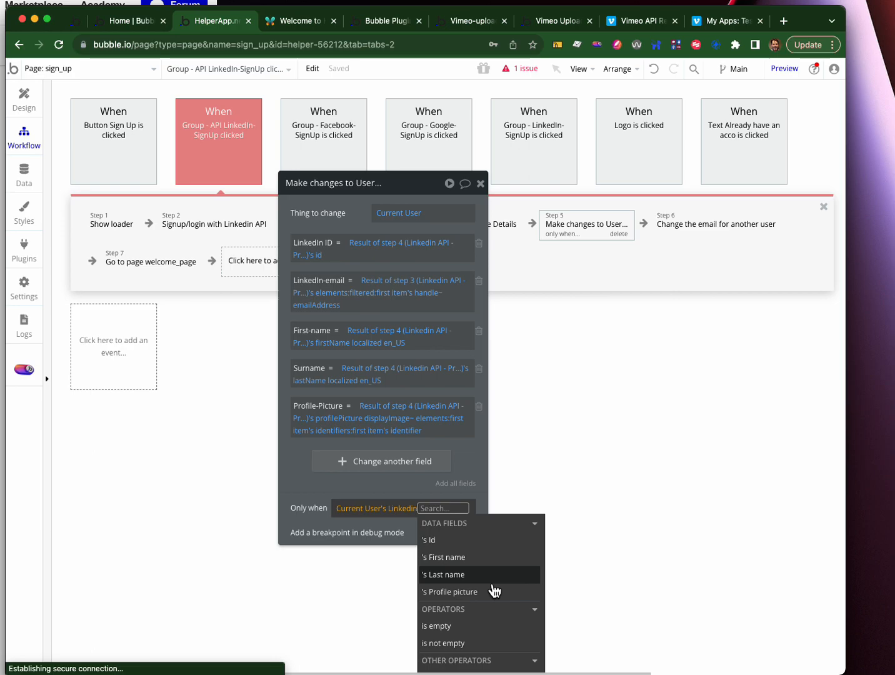
Step: Clear the unfinished "Only when" expression from the step 5 "Make changes to User" action
{"action": "left_click", "coordinate": [297, 508]}
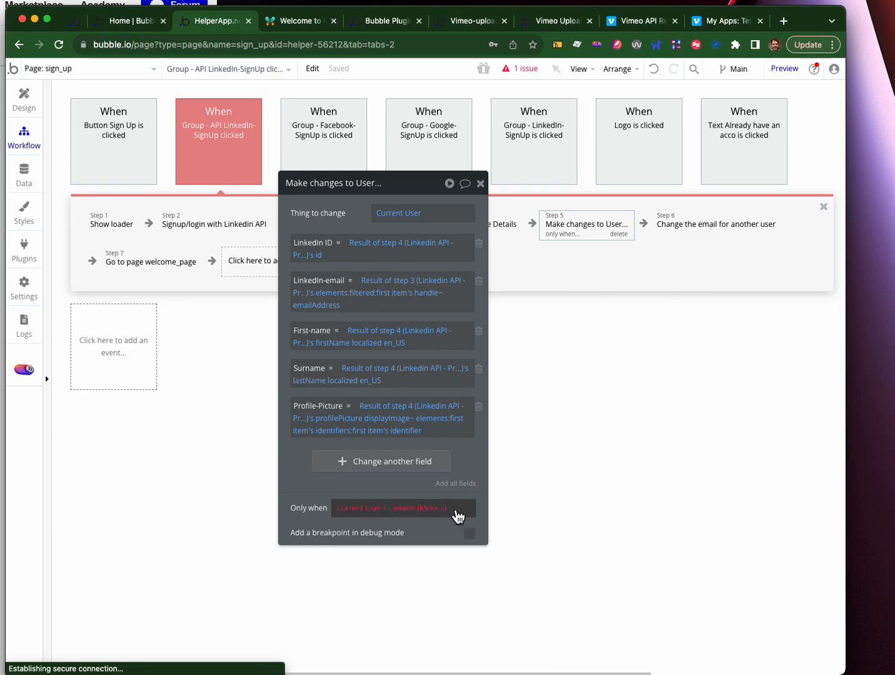
{"action": "right_click", "coordinate": [372, 519]}
{"action": "left_click", "coordinate": [456, 511]}
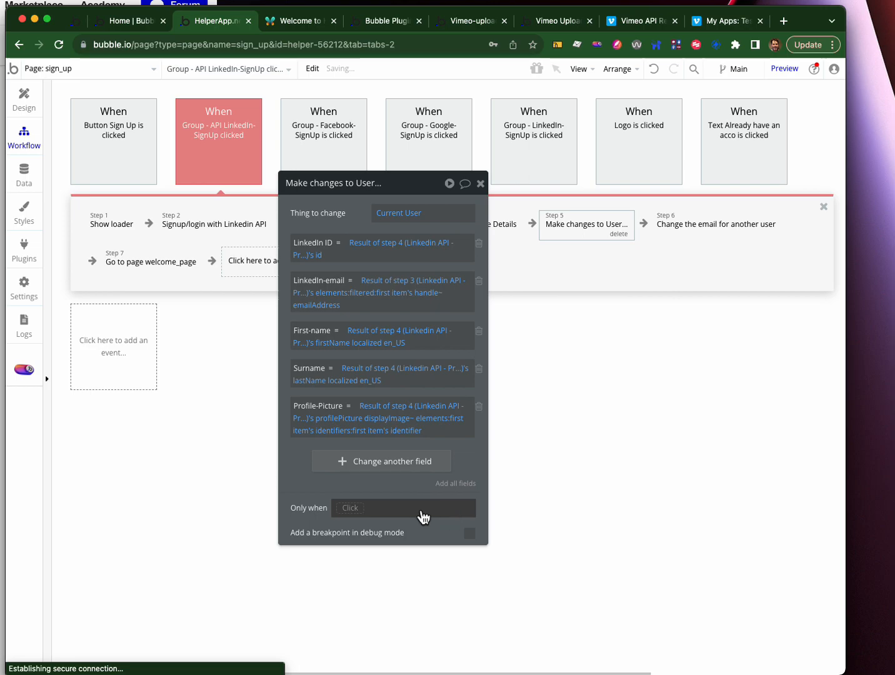